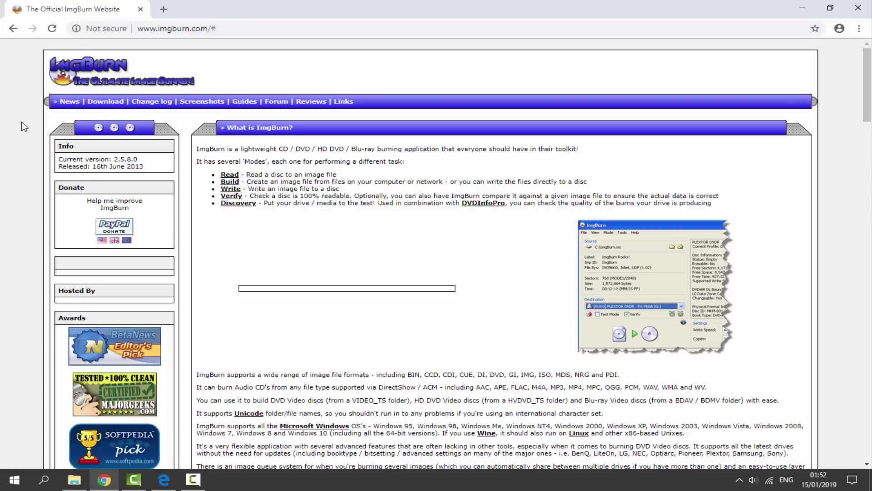
Download SetupImgBurn_2.5.8.0.exe, dismiss the download notice, and bring up the ps1 iso folder.
{"action": "left_click", "coordinate": [108, 102]}
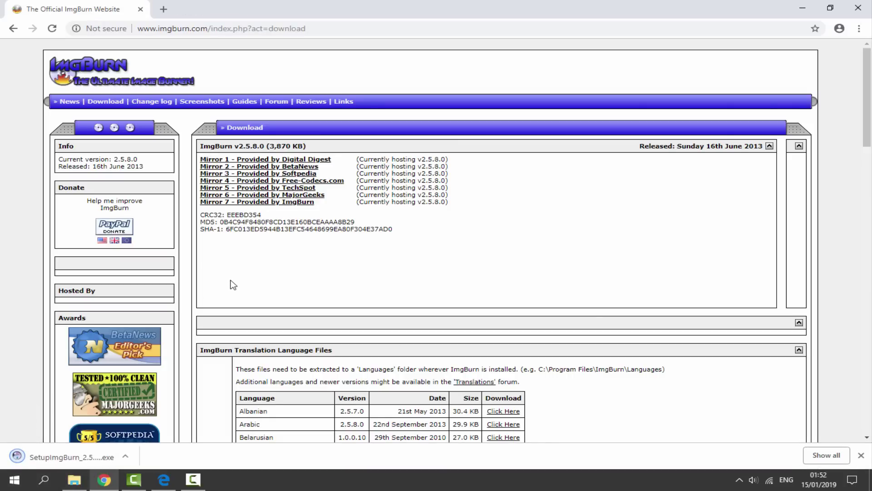
{"action": "left_click", "coordinate": [861, 455]}
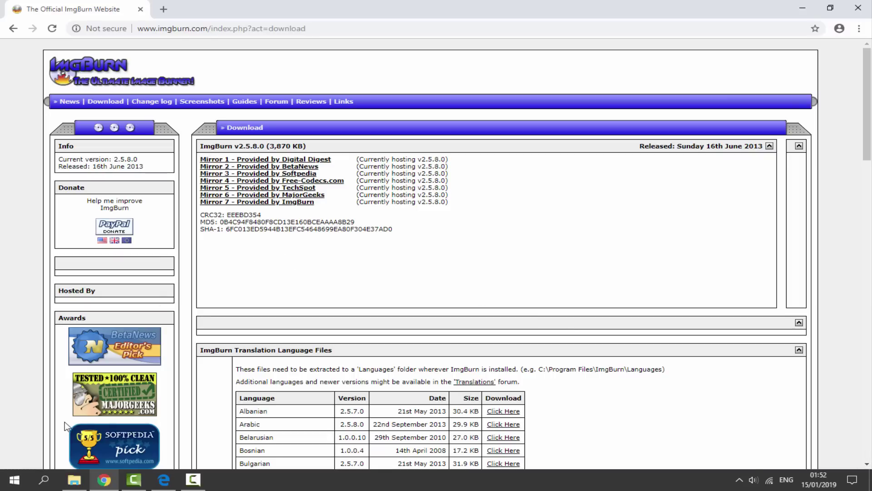
{"action": "left_click", "coordinate": [74, 479]}
{"action": "left_click", "coordinate": [262, 218]}
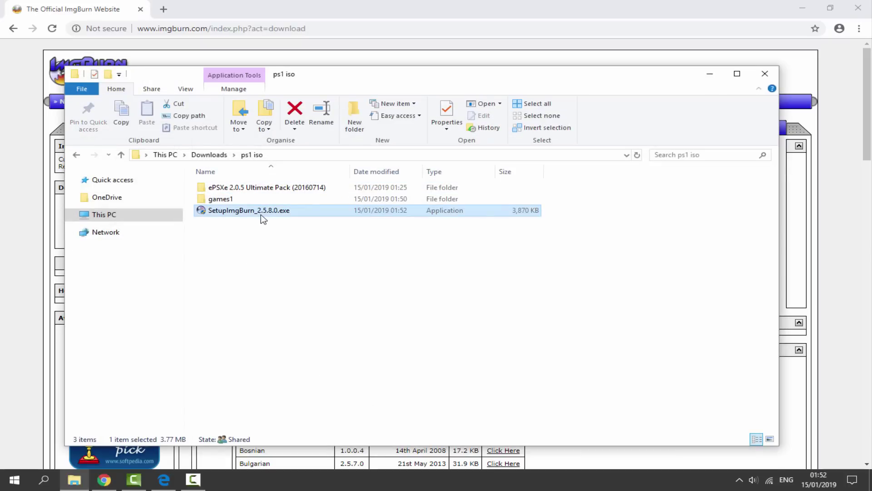
{"action": "double_click", "coordinate": [262, 214]}
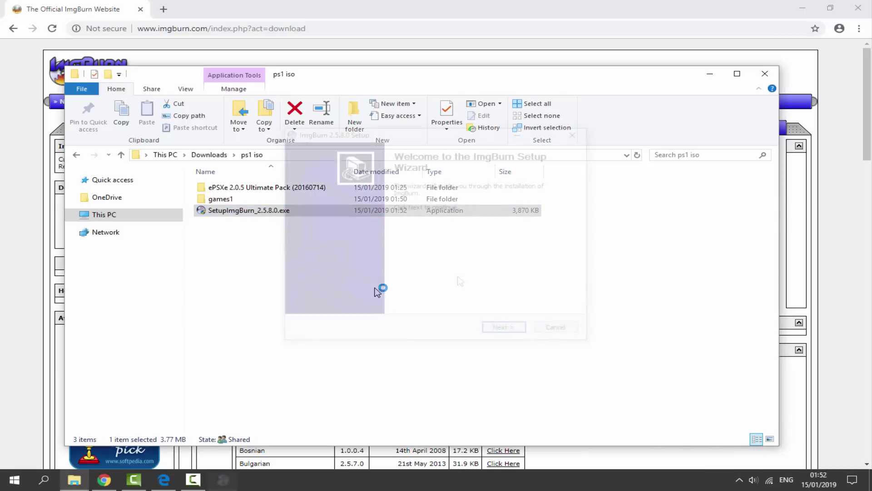
{"action": "left_click", "coordinate": [496, 328]}
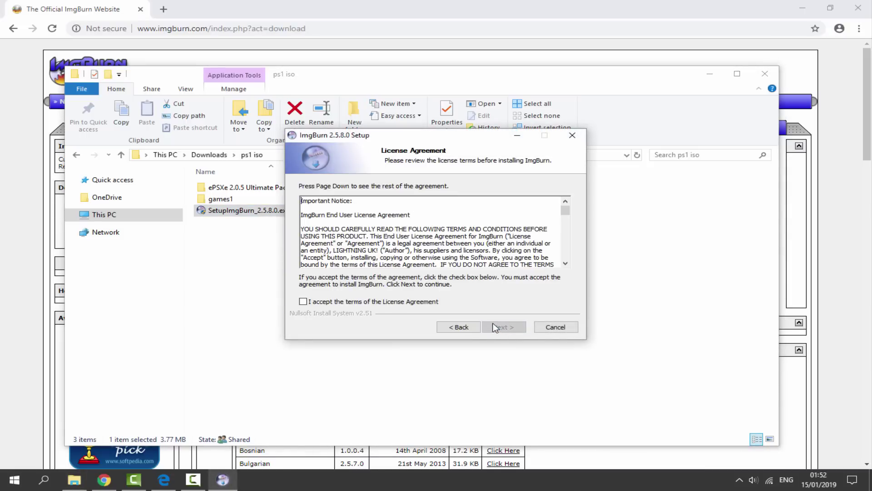
{"action": "left_click", "coordinate": [432, 303]}
{"action": "left_click", "coordinate": [499, 326]}
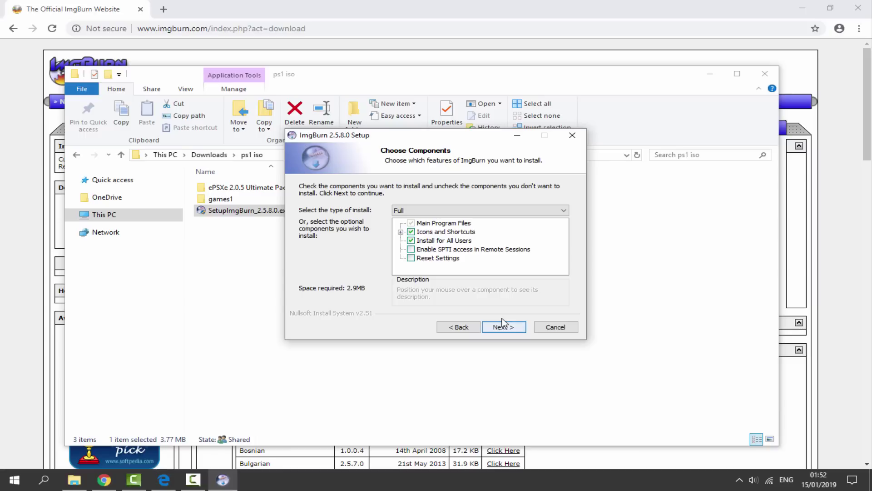
{"action": "left_click", "coordinate": [504, 327]}
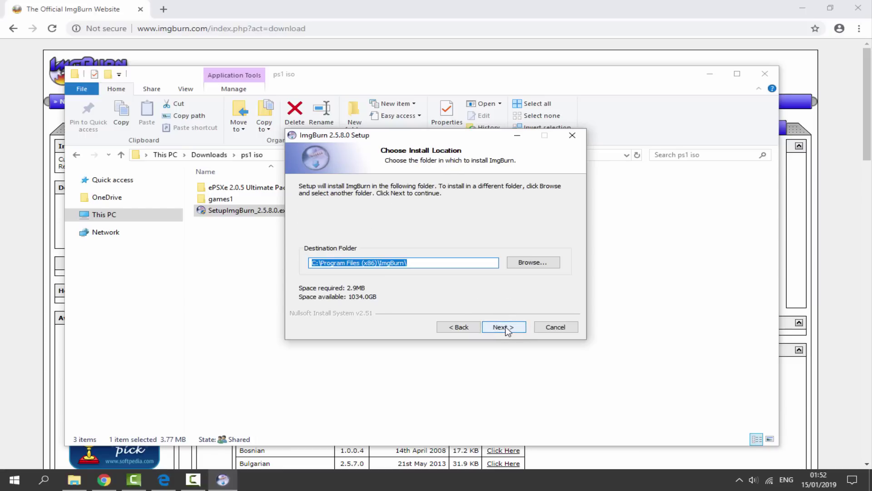
{"action": "left_click", "coordinate": [499, 329]}
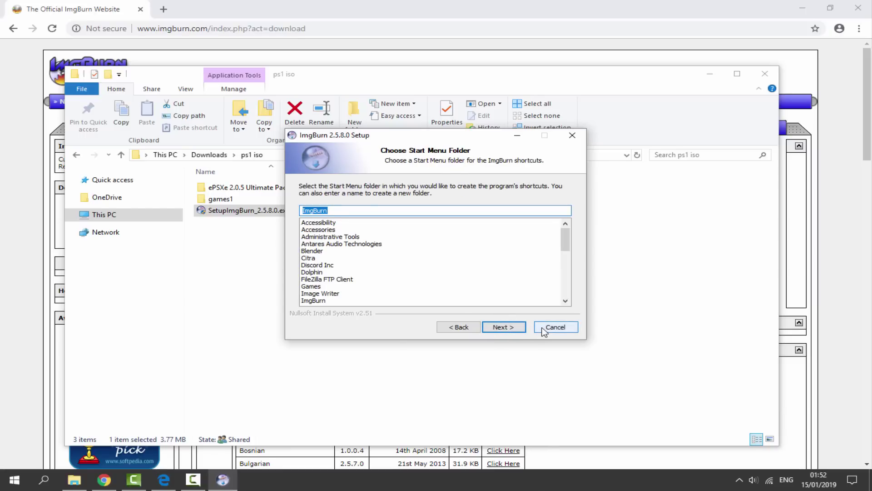
{"action": "left_click", "coordinate": [557, 329]}
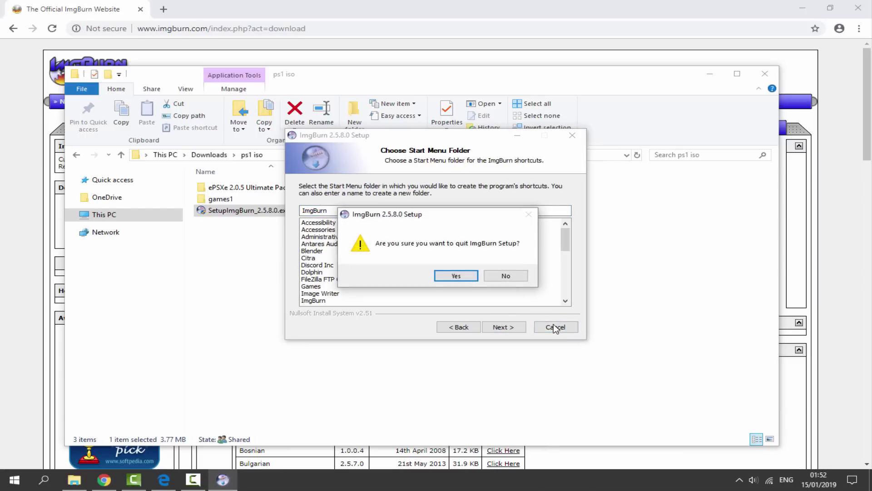
{"action": "left_click", "coordinate": [457, 276]}
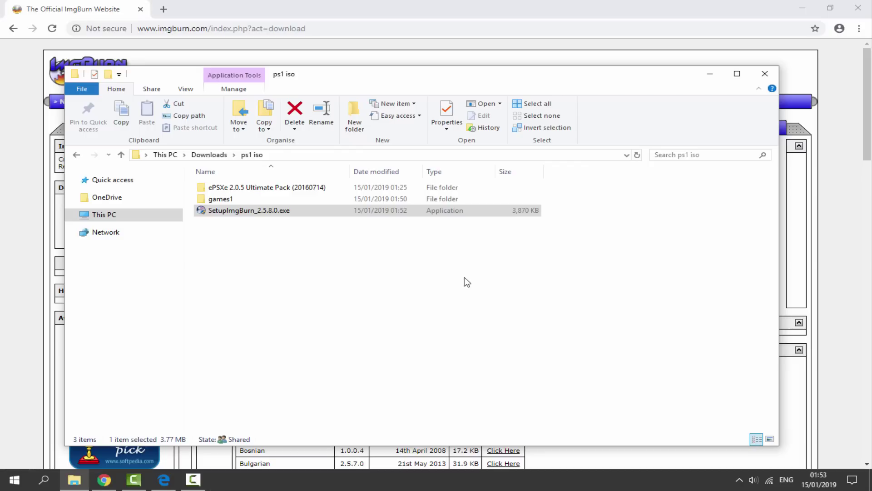
Launch ImgBurn by searching 'imgburn', then reposition its main and Log windows.
{"action": "left_click", "coordinate": [323, 249]}
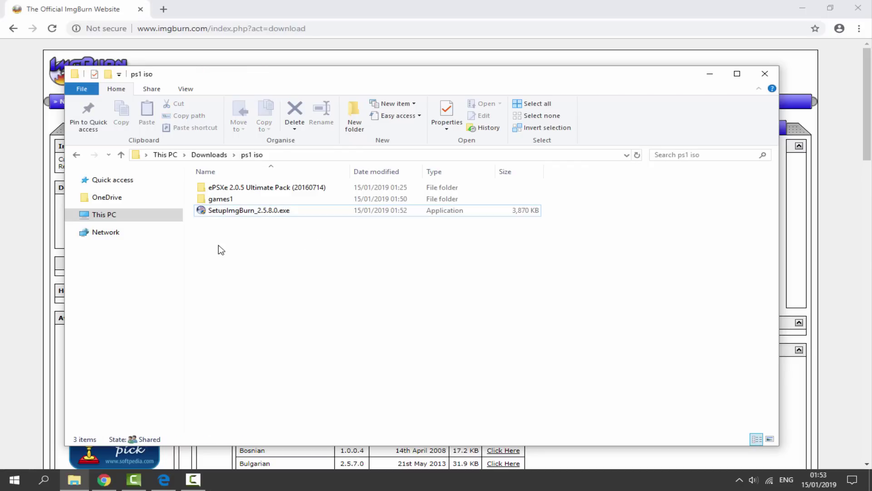
{"action": "left_click", "coordinate": [44, 480]}
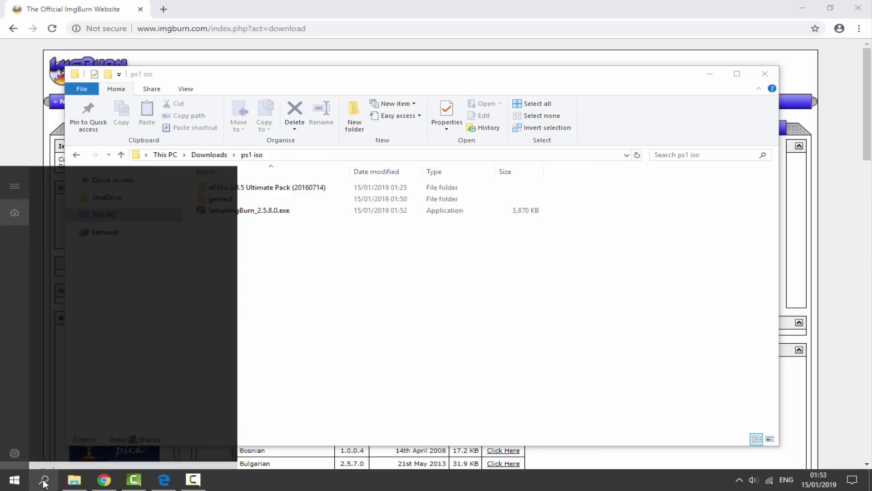
{"action": "type", "text": "imgburn"}
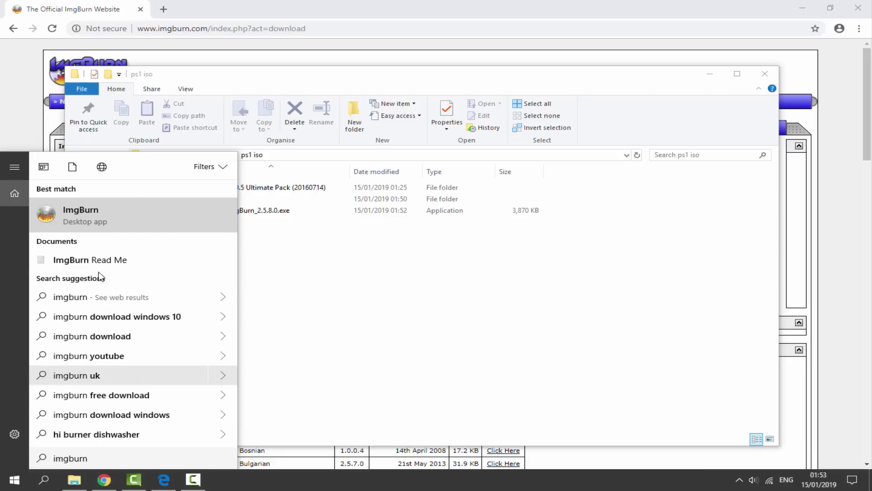
{"action": "left_click", "coordinate": [94, 217]}
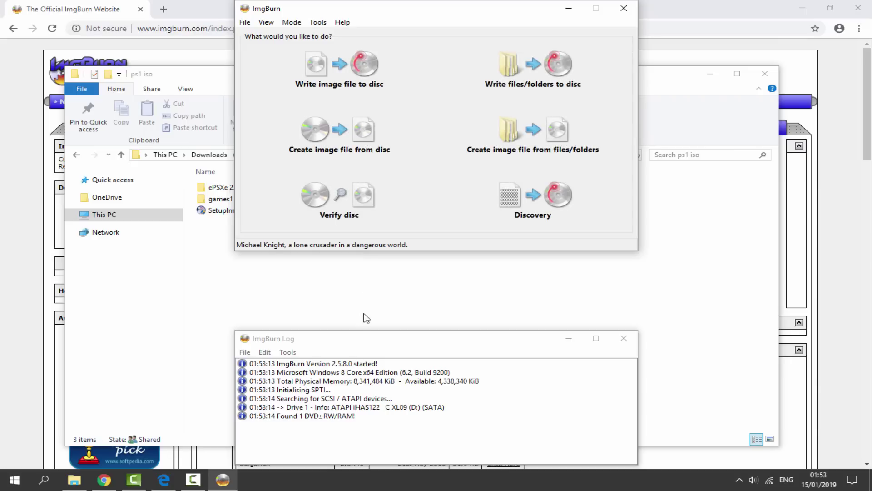
{"action": "left_click_drag", "start_coordinate": [367, 344], "coordinate": [368, 300]}
{"action": "left_click_drag", "start_coordinate": [393, 16], "coordinate": [393, 46]}
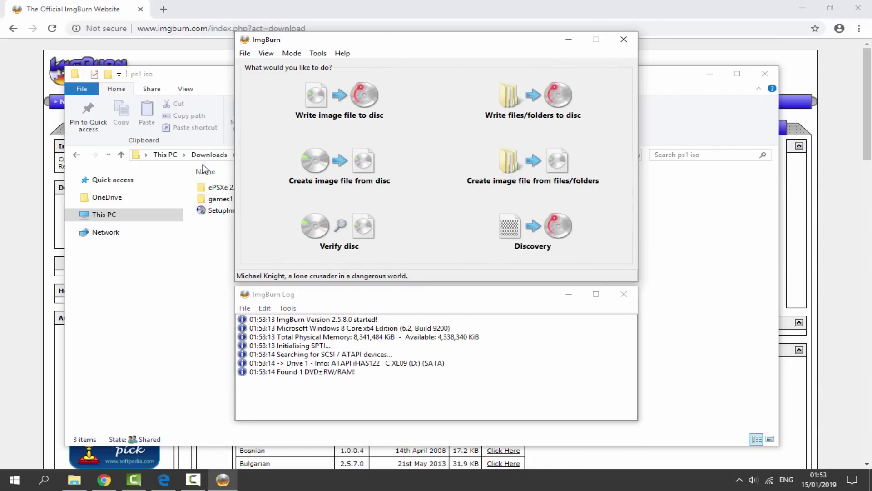
{"action": "left_click", "coordinate": [193, 105]}
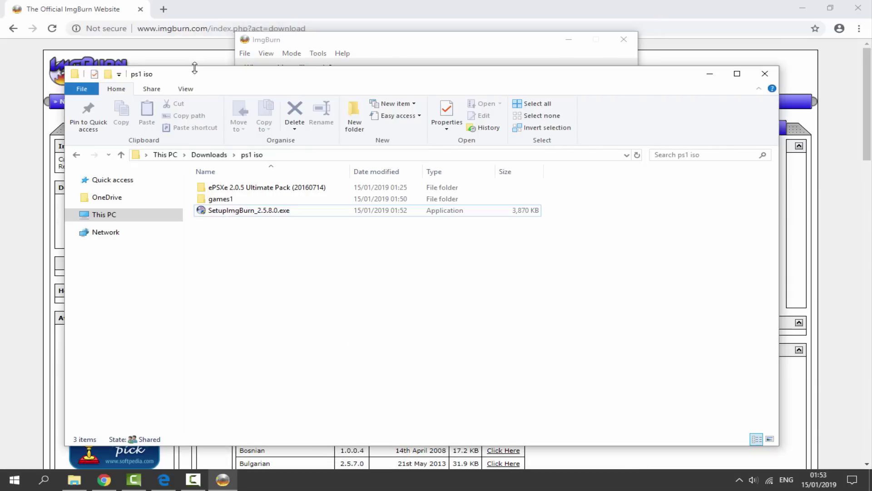
Browse the TND_PAL_UK disc in drive D:, return to This PC, and bring ImgBurn forward.
{"action": "left_click", "coordinate": [124, 217]}
{"action": "left_click", "coordinate": [435, 313]}
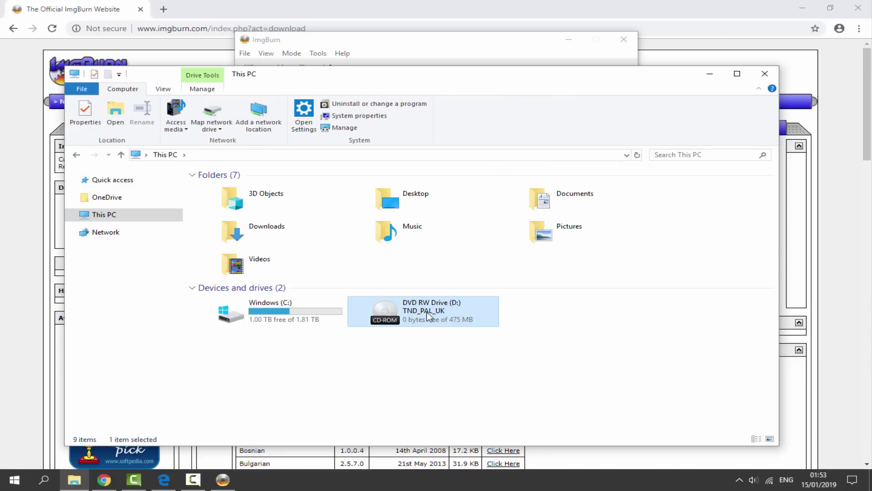
{"action": "double_click", "coordinate": [413, 312]}
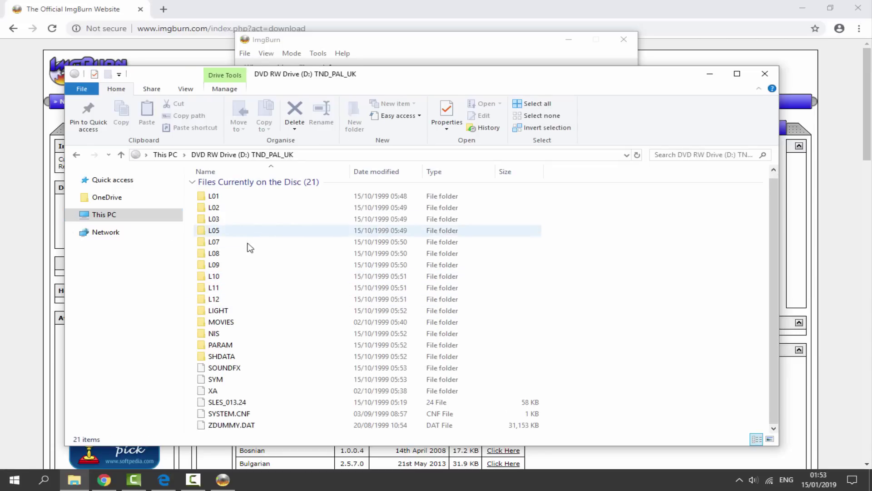
{"action": "left_click", "coordinate": [76, 155]}
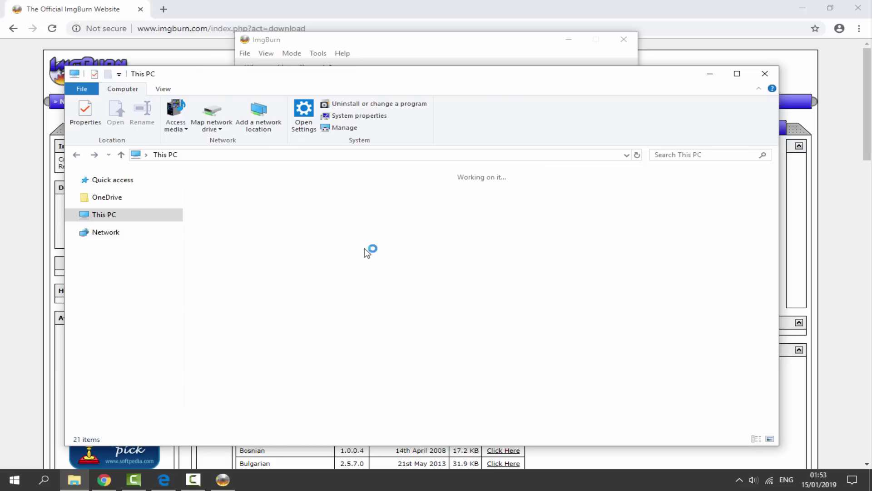
{"action": "left_click", "coordinate": [498, 41]}
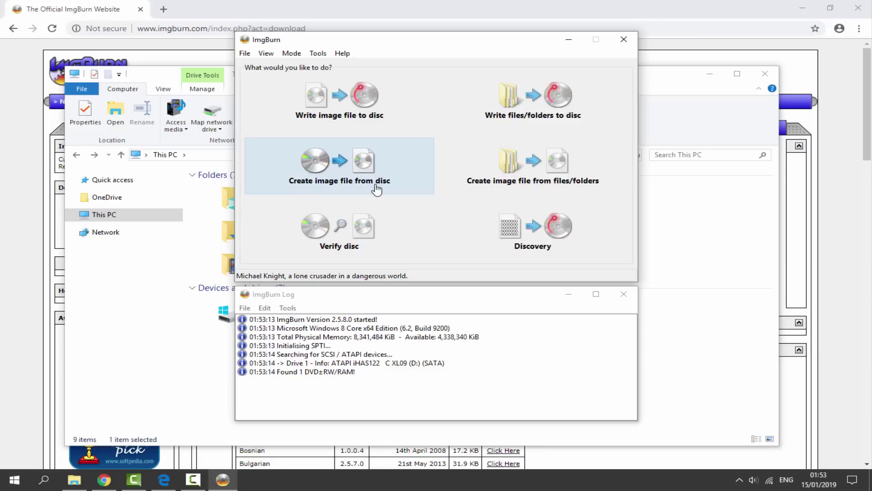
Set up Create image file from disc with the D: source, saving to TND_PAL_UK.BIN in ps1 iso.
{"action": "left_click", "coordinate": [358, 167]}
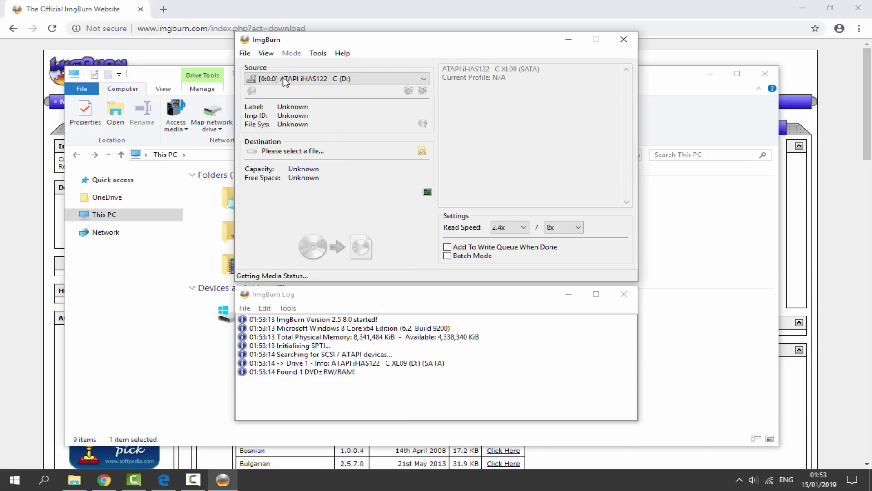
{"action": "left_click", "coordinate": [302, 79]}
{"action": "left_click", "coordinate": [310, 90]}
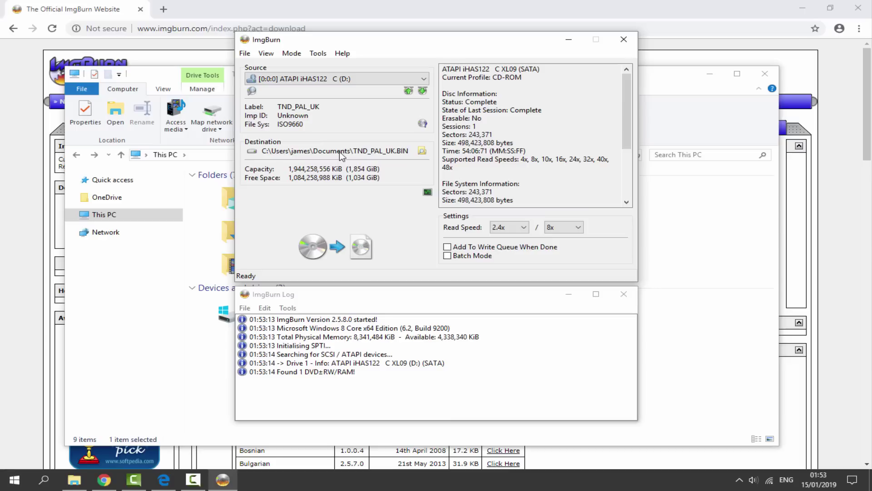
{"action": "left_click", "coordinate": [422, 152]}
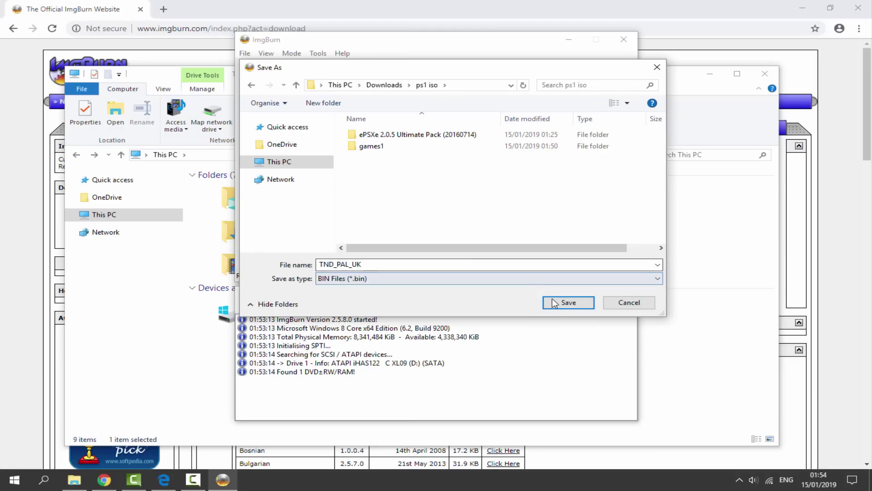
{"action": "left_click", "coordinate": [564, 303]}
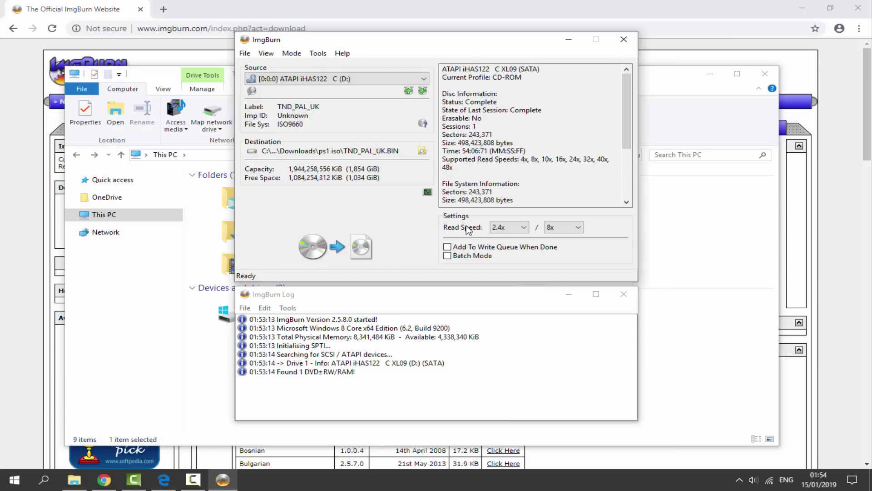
Keep the read speeds at 2.4x and 8x.
{"action": "left_click", "coordinate": [498, 229]}
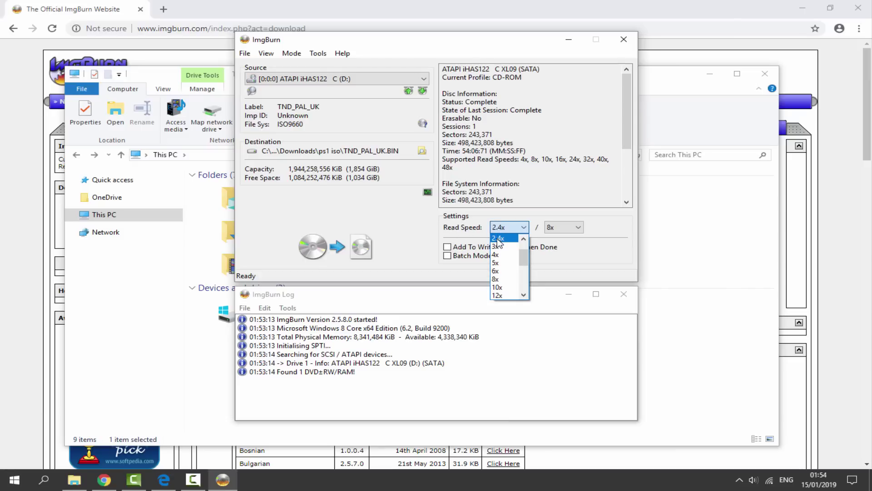
{"action": "left_click", "coordinate": [498, 239]}
{"action": "left_click", "coordinate": [561, 228]}
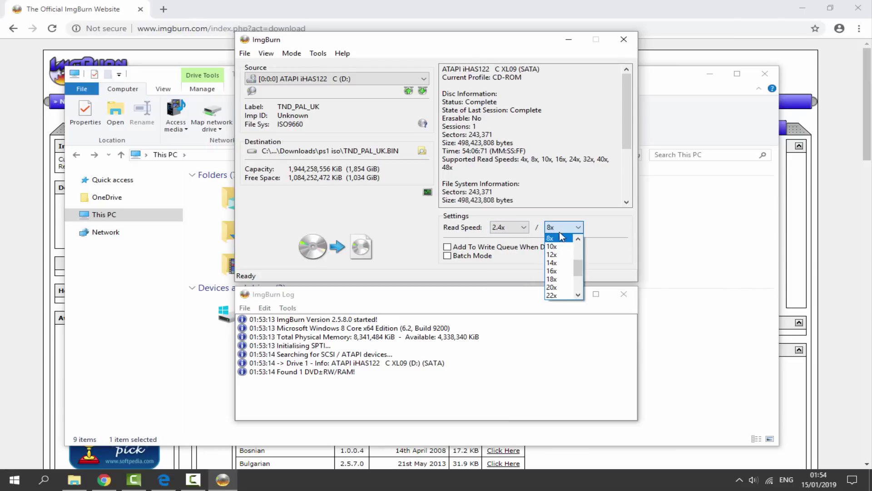
{"action": "left_click", "coordinate": [558, 239]}
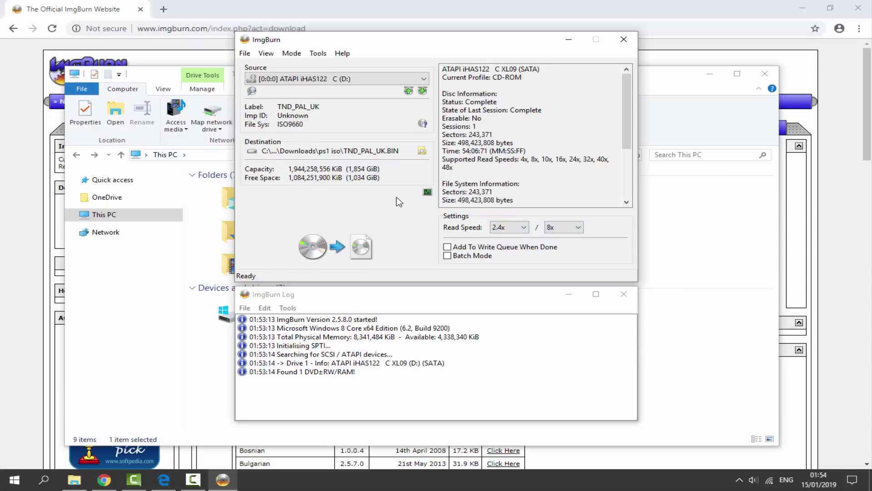
Read the disc into TND_PAL_UK.BIN, finishing in 00:08:54 with zero read errors.
{"action": "left_click", "coordinate": [338, 246]}
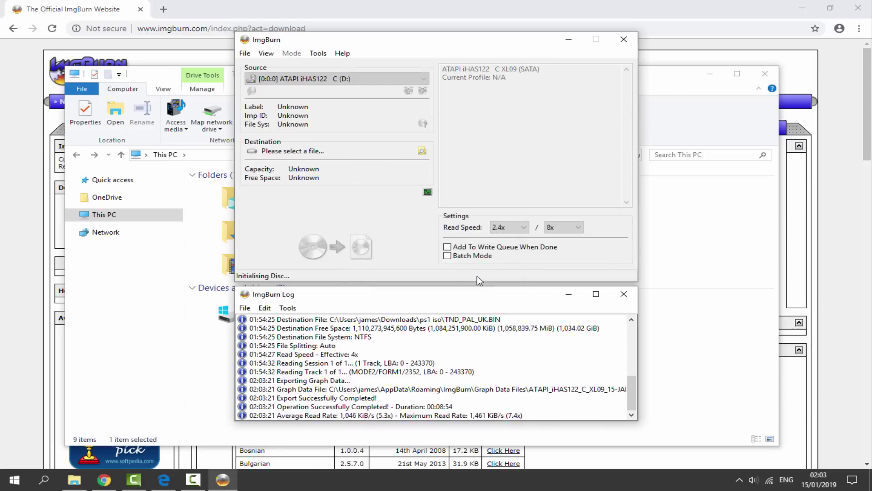
Close ImgBurn and select TND_PAL_UK.BIN and TND_PAL_UK.CUE in the ps1 iso folder.
{"action": "left_click", "coordinate": [624, 40]}
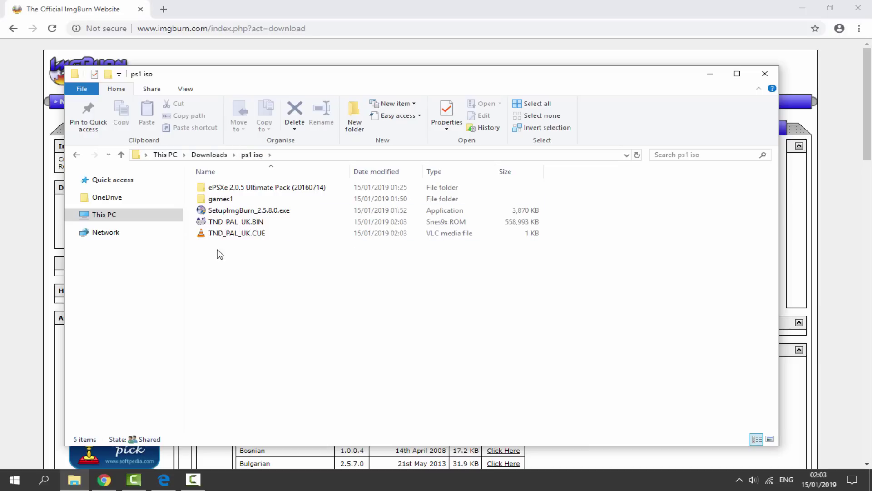
{"action": "left_click", "coordinate": [241, 222]}
{"action": "left_click", "coordinate": [249, 235]}
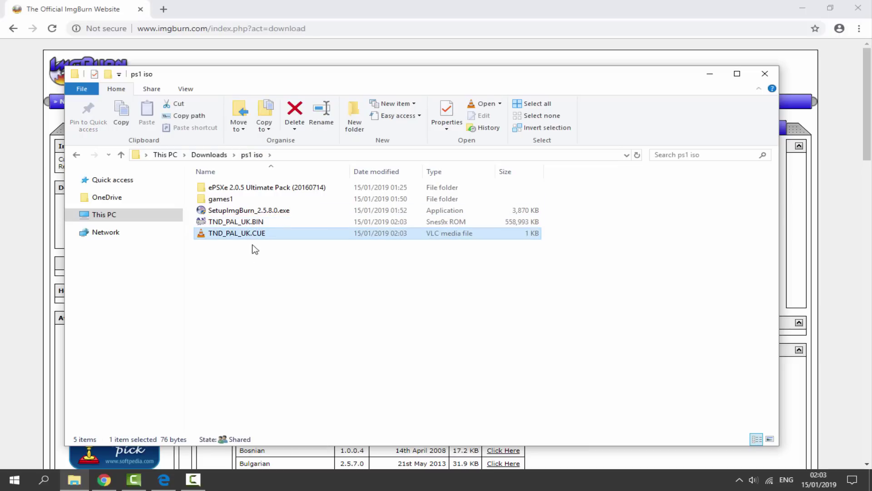
{"action": "left_click_drag", "start_coordinate": [255, 263], "coordinate": [223, 222]}
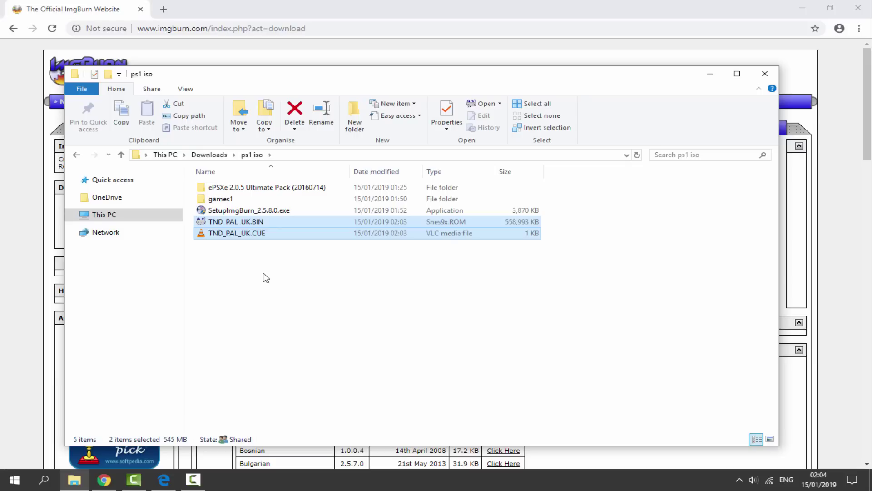
Launch ePSXe.exe from the ePSXe 2.0.5 Ultimate Pack folder.
{"action": "double_click", "coordinate": [279, 188]}
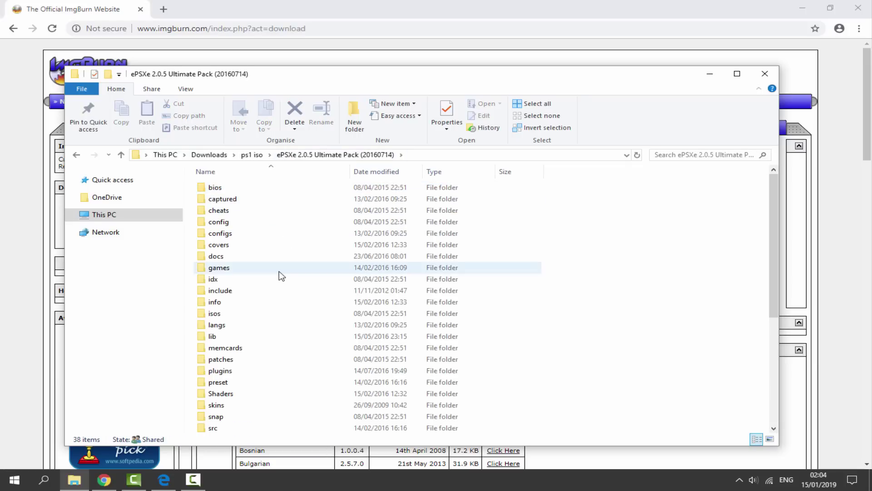
{"action": "scroll", "coordinate": [279, 278], "scroll_direction": "down", "scroll_amount": 5}
{"action": "double_click", "coordinate": [224, 381]}
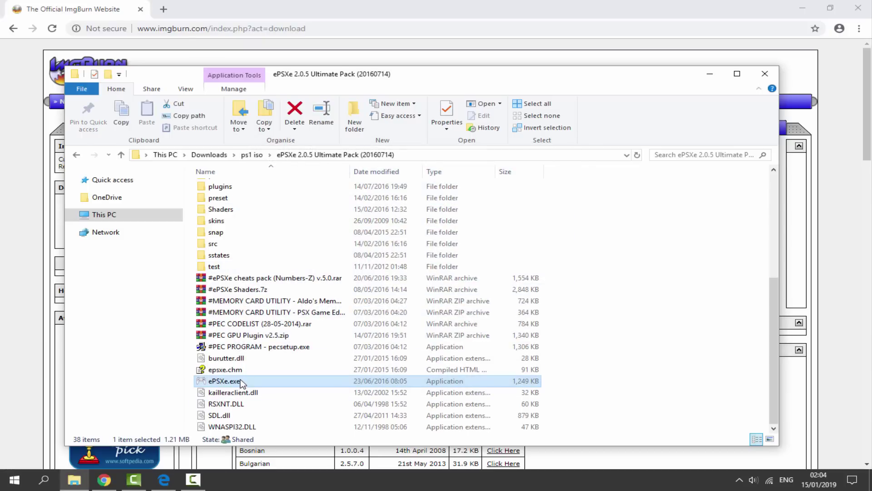
{"action": "double_click", "coordinate": [241, 382]}
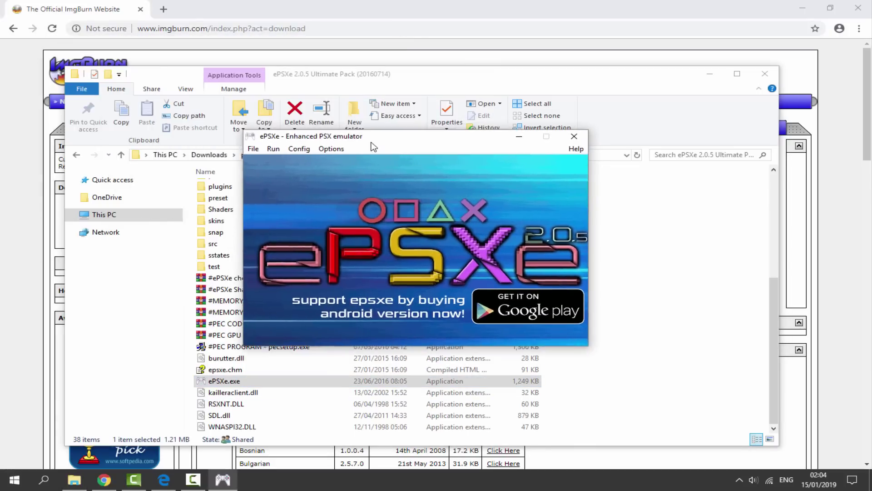
Boot TND_PAL_UK.BIN through File > Run ISO.
{"action": "left_click", "coordinate": [260, 155]}
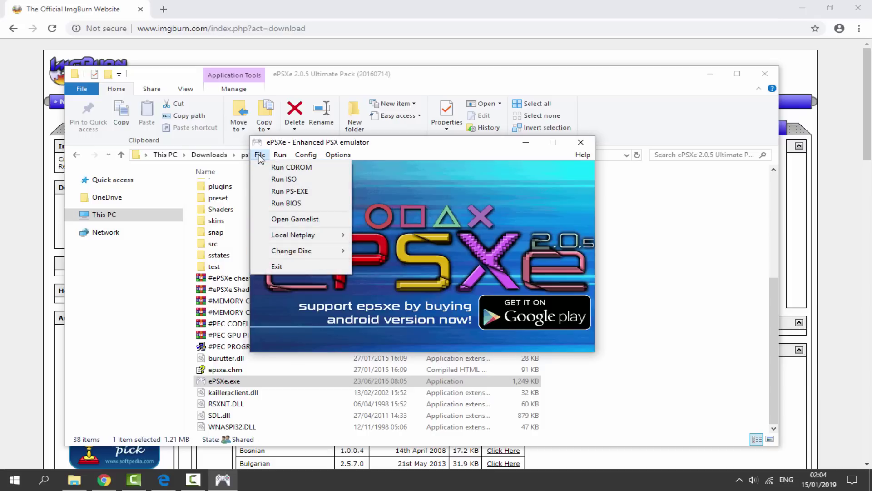
{"action": "left_click", "coordinate": [306, 180]}
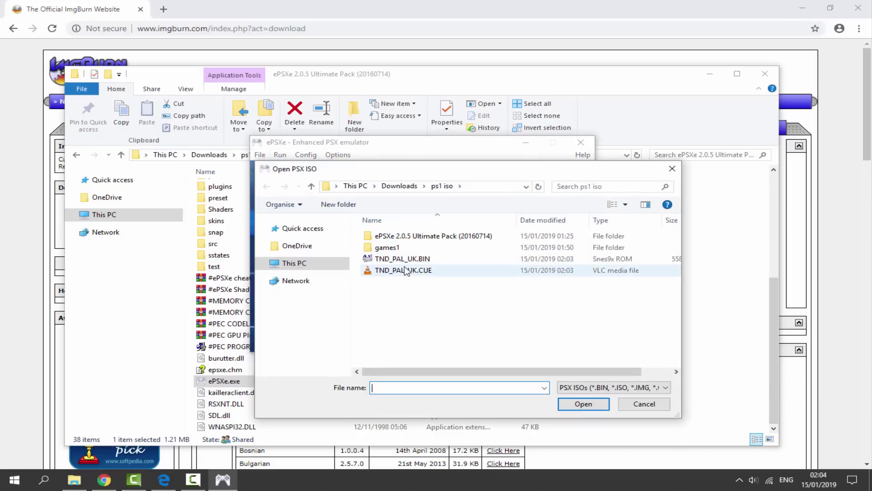
{"action": "left_click", "coordinate": [403, 258]}
{"action": "left_click", "coordinate": [584, 403]}
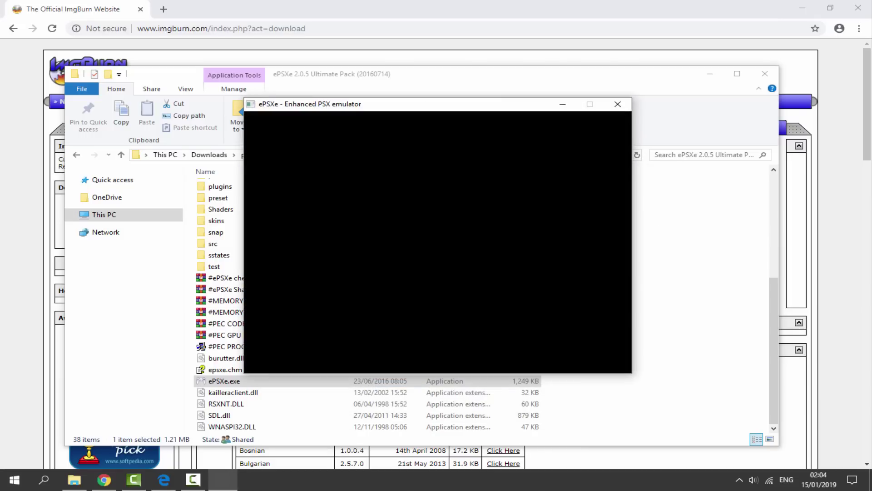